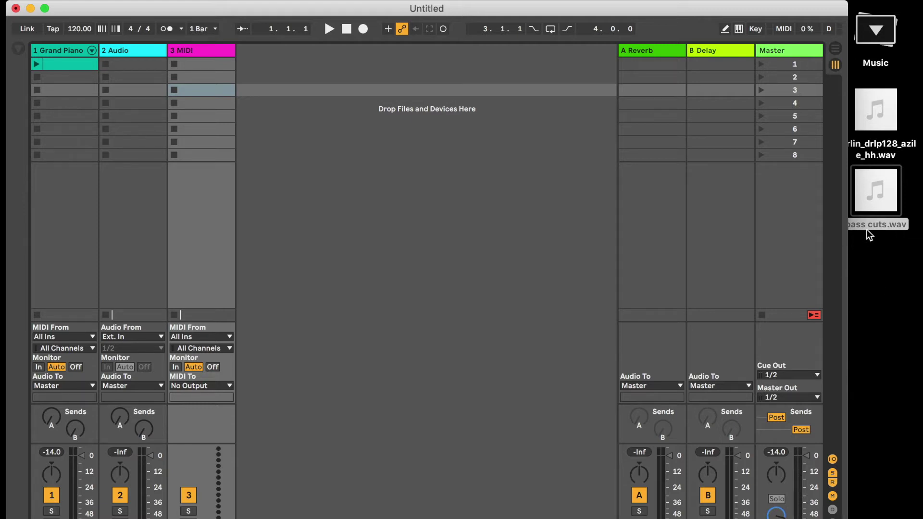
Drop bass cuts.wav onto track 2, the MIDI track's slot 4, a new track 4, and the Grand Piano track
drag(889, 206, 145, 88)
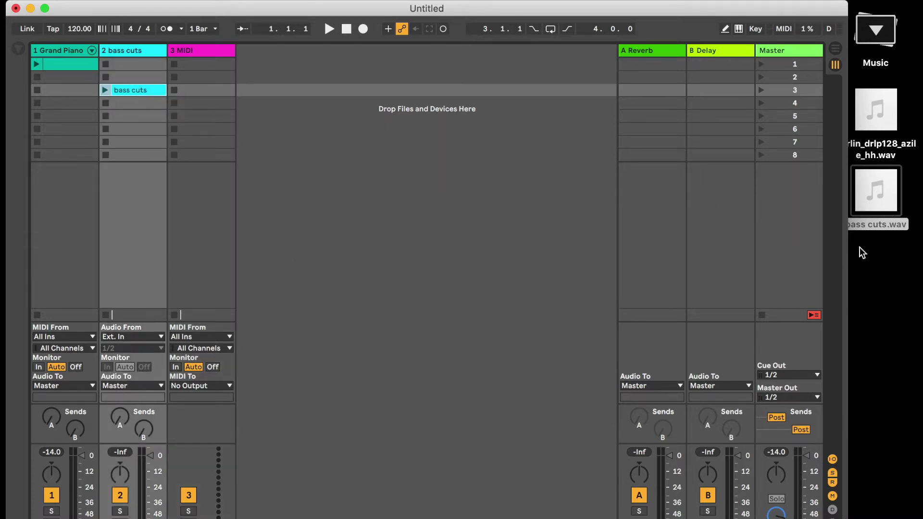
click(887, 204)
drag(887, 206, 205, 102)
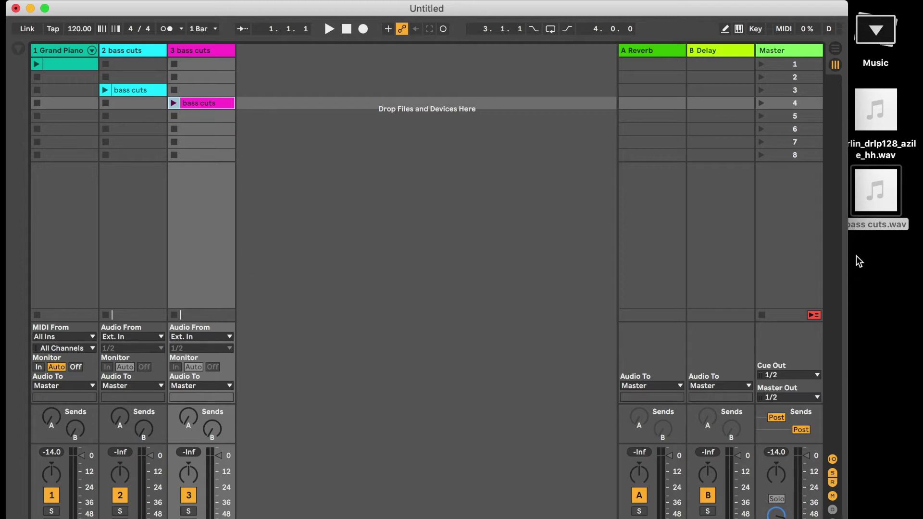
drag(887, 208, 293, 103)
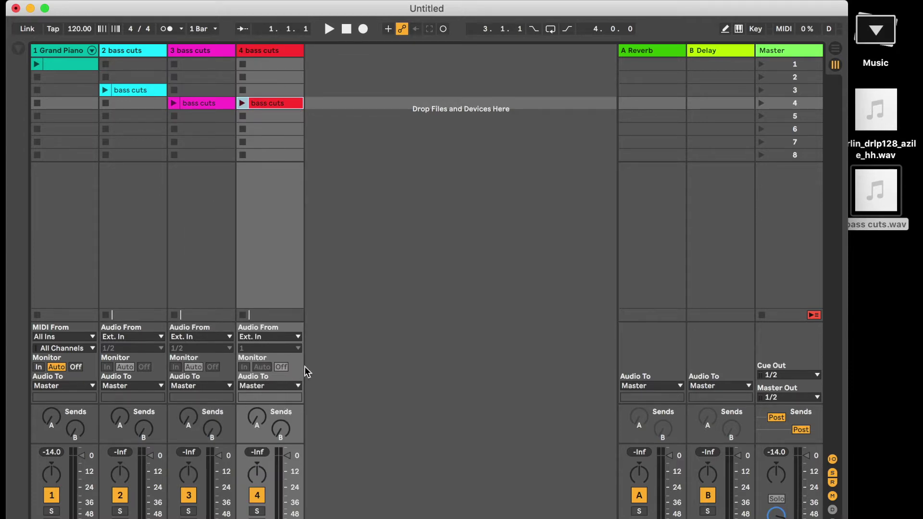
drag(893, 207, 83, 115)
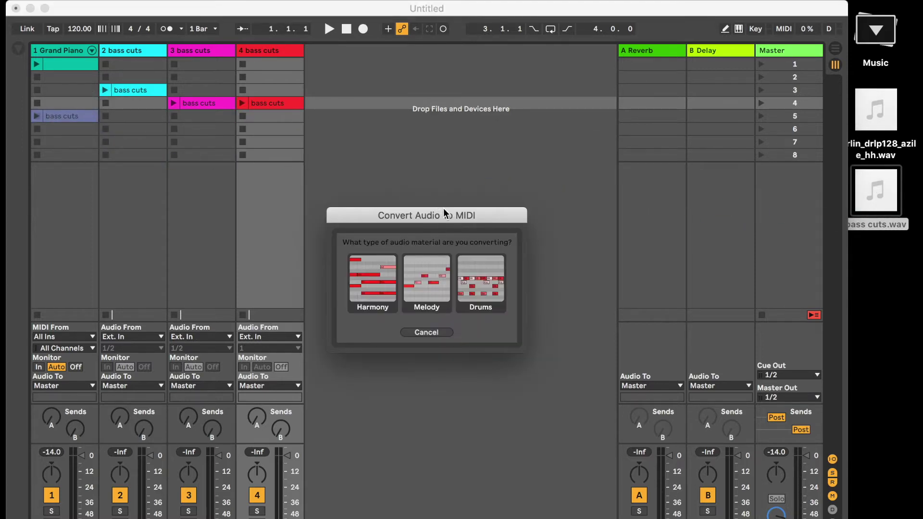
Move the Convert Audio to MIDI dialog higher on the screen
drag(444, 209, 443, 73)
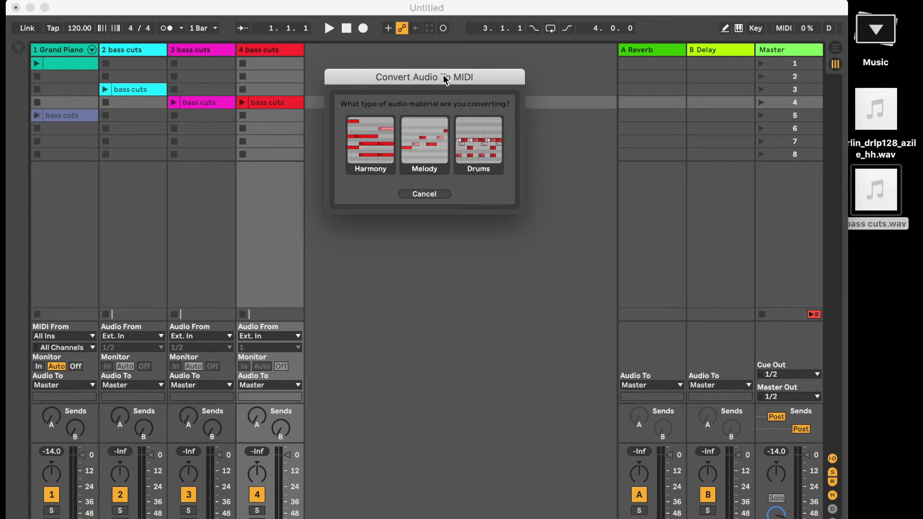
Cancel the MIDI conversion, drop Berlin and bass cuts.wav into scene 6, then show Arrangement View
click(439, 192)
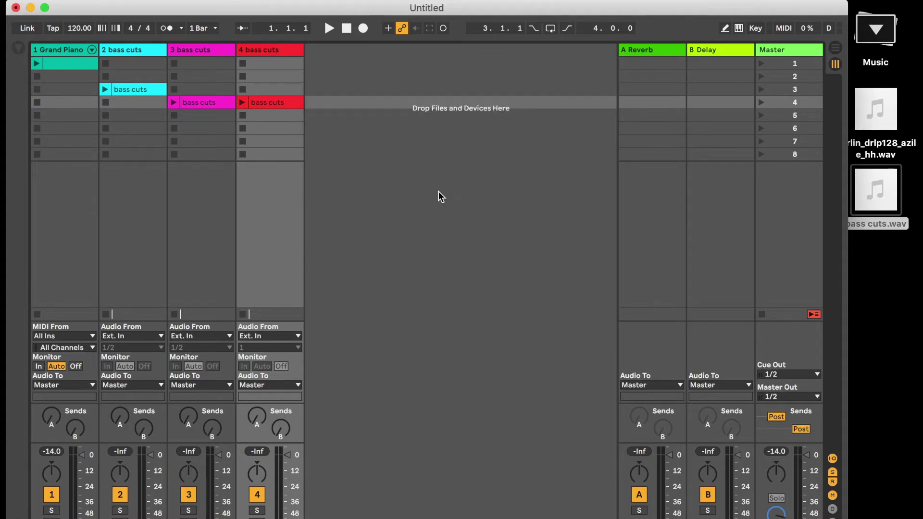
click(890, 288)
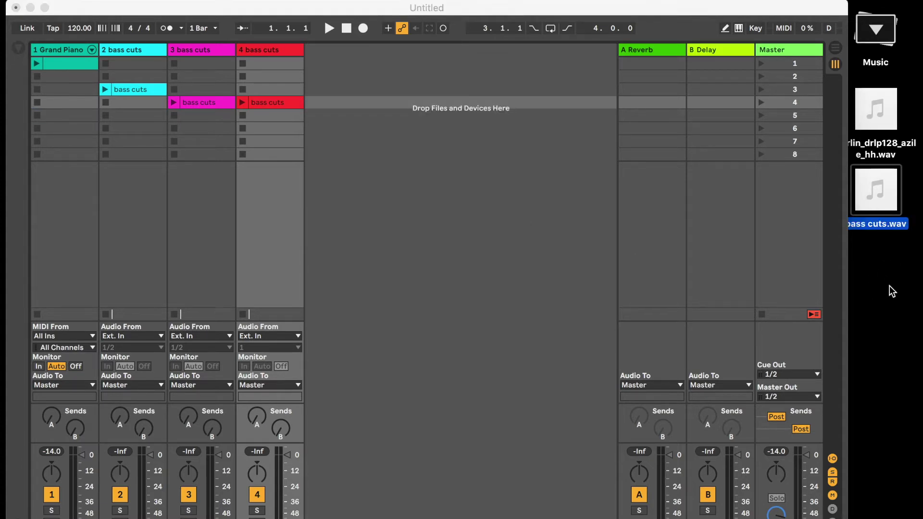
drag(890, 286, 280, 133)
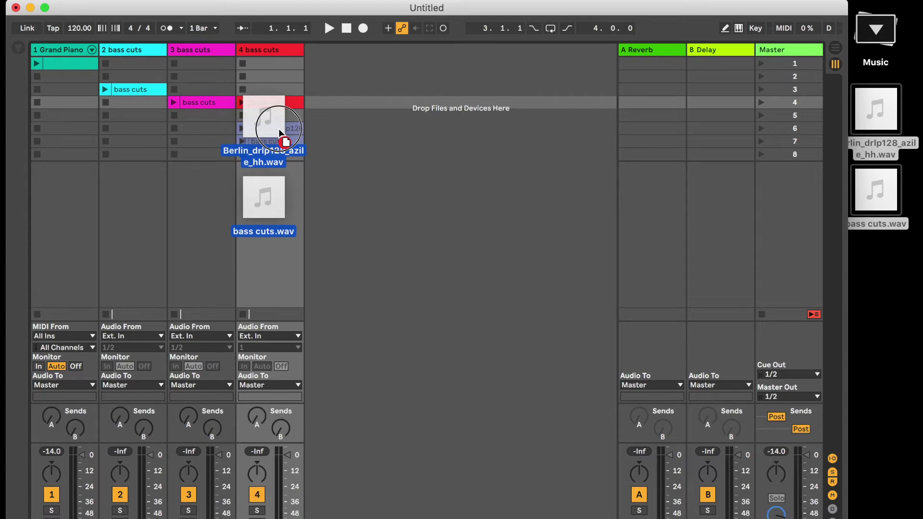
drag(279, 133, 281, 130)
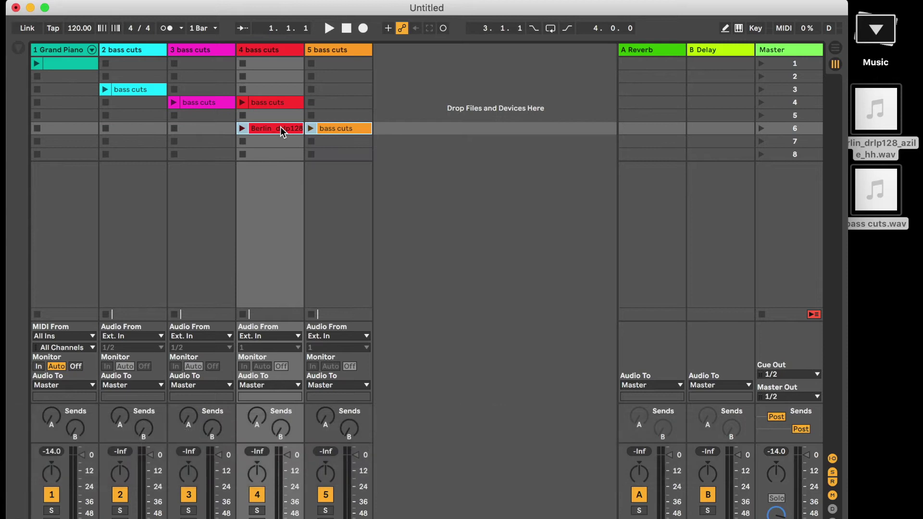
key(Tab)
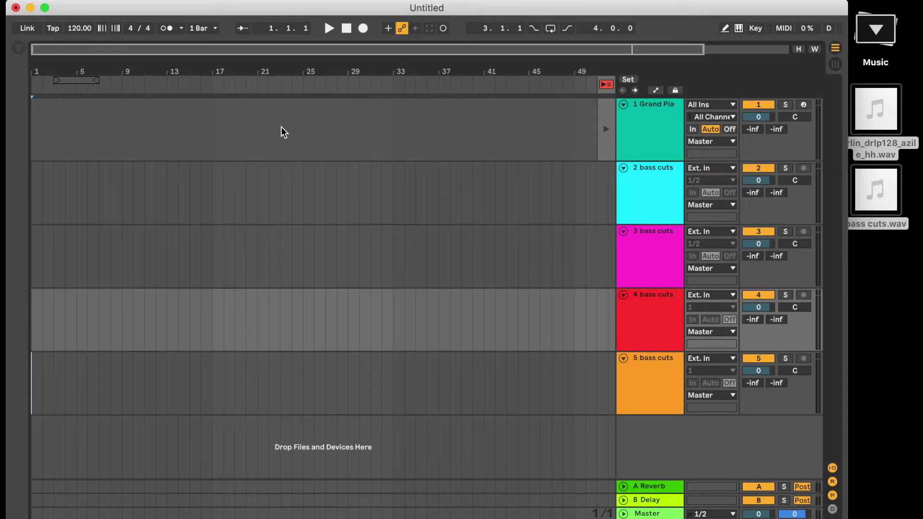
Place the Berlin and bass cuts samples in the arrangement on separate tracks 3 and 4
click(883, 288)
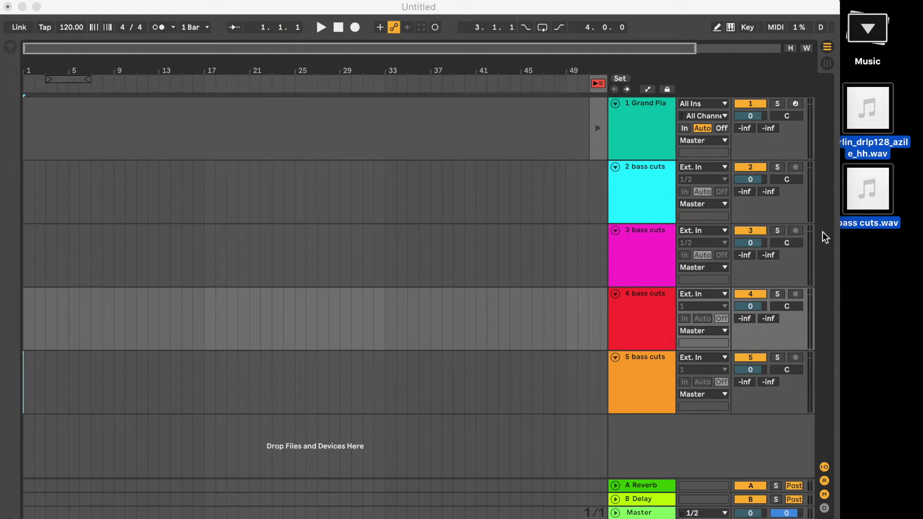
mouse_move(851, 190)
mouse_down()
mouse_move(315, 271)
mouse_move(128, 261)
mouse_move(145, 273)
mouse_up()
key(super)
click(370, 258)
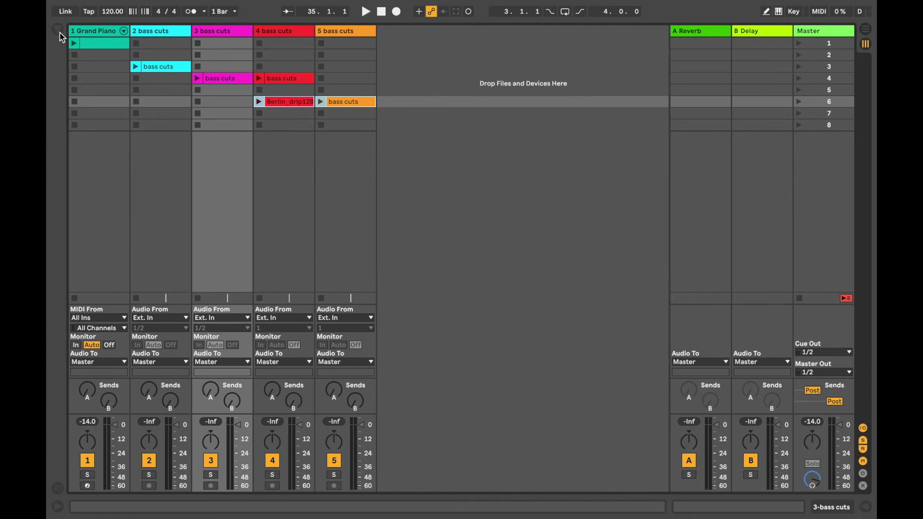
From the browser's Samples list, add CannibalF#4-4OI4 to track 5
click(60, 34)
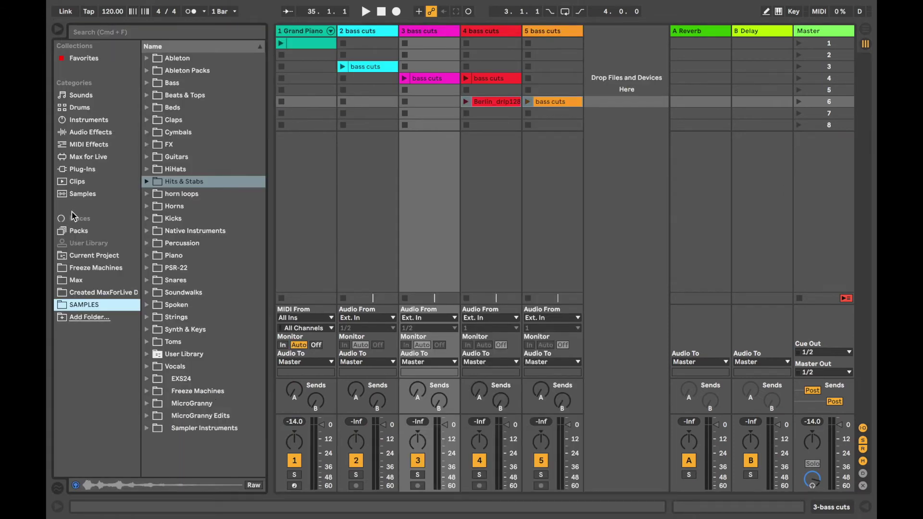
click(78, 197)
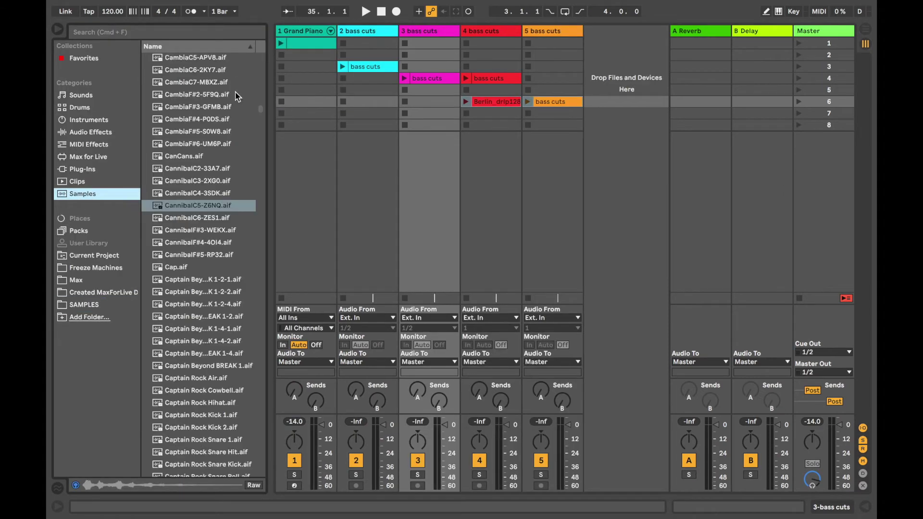
drag(177, 243, 556, 65)
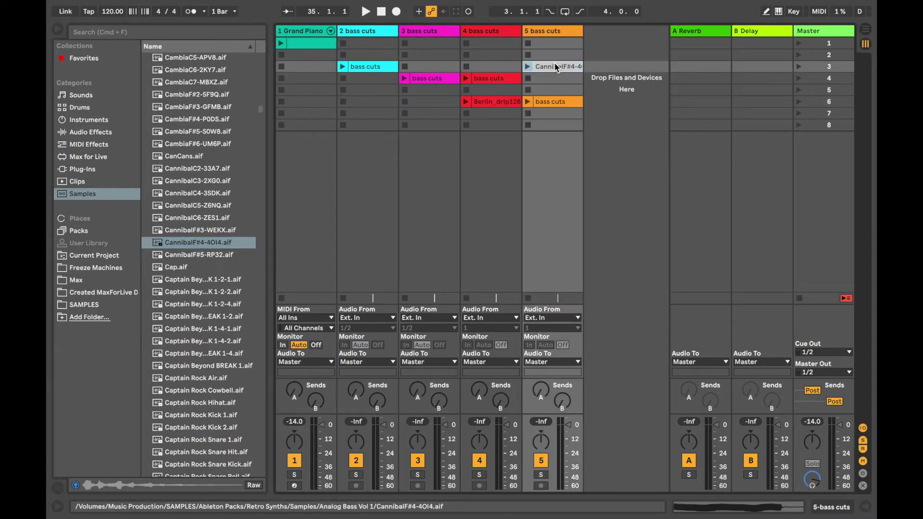
click(549, 77)
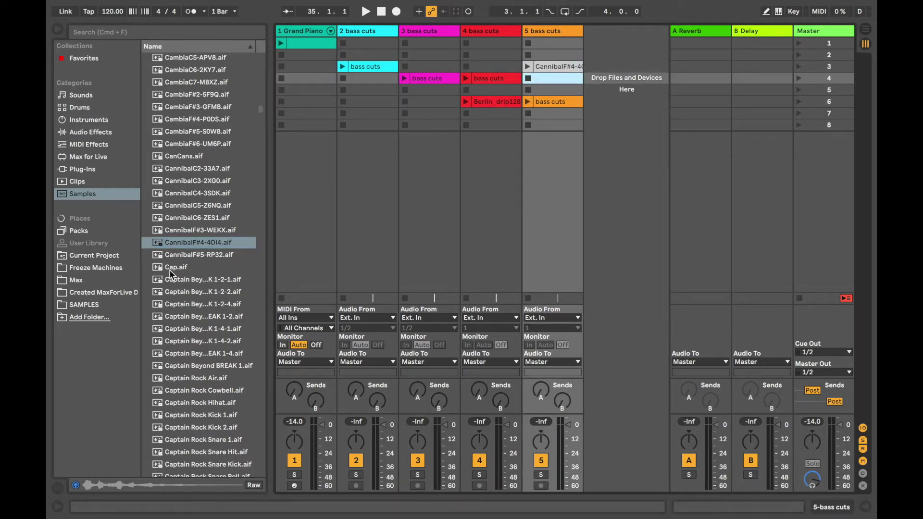
Add Captain Beyond BREAK 1-2-1 on a new track and 1-2-2 to track 4 slot 7, then show Arrangement
drag(173, 284, 623, 55)
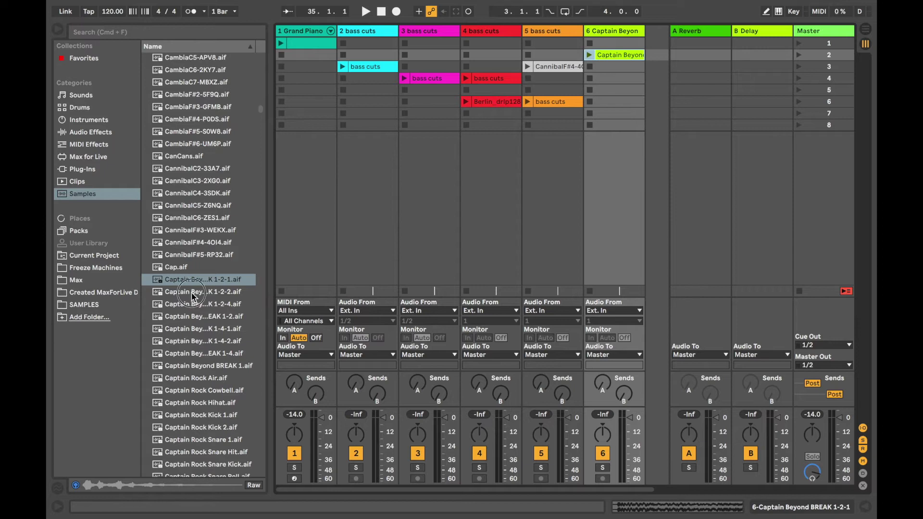
drag(193, 292, 495, 103)
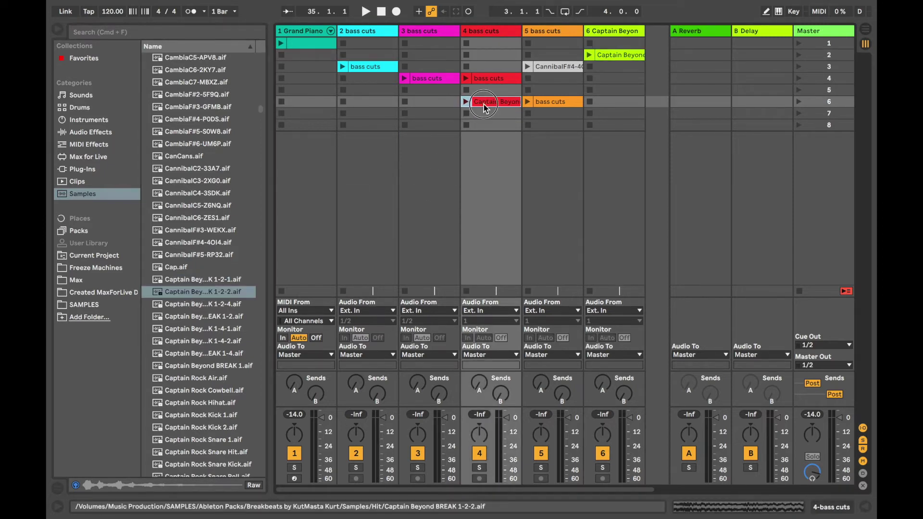
click(495, 90)
drag(488, 100, 497, 118)
key(Tab)
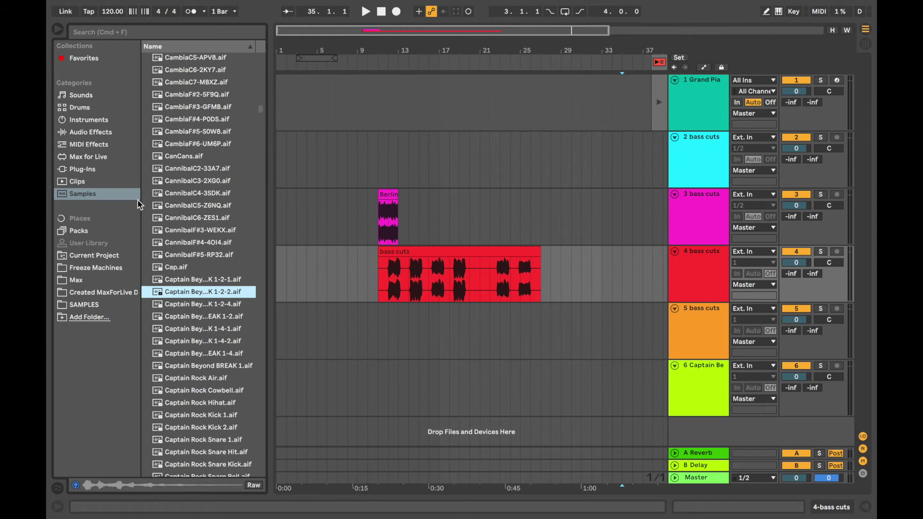
Try placing CannibalF#5-RP32 on track 4 near bass cuts, then undo those clip edits
mouse_move(211, 255)
mouse_down()
mouse_move(498, 263)
mouse_move(415, 253)
mouse_up()
click(568, 282)
drag(531, 254, 575, 255)
click(511, 254)
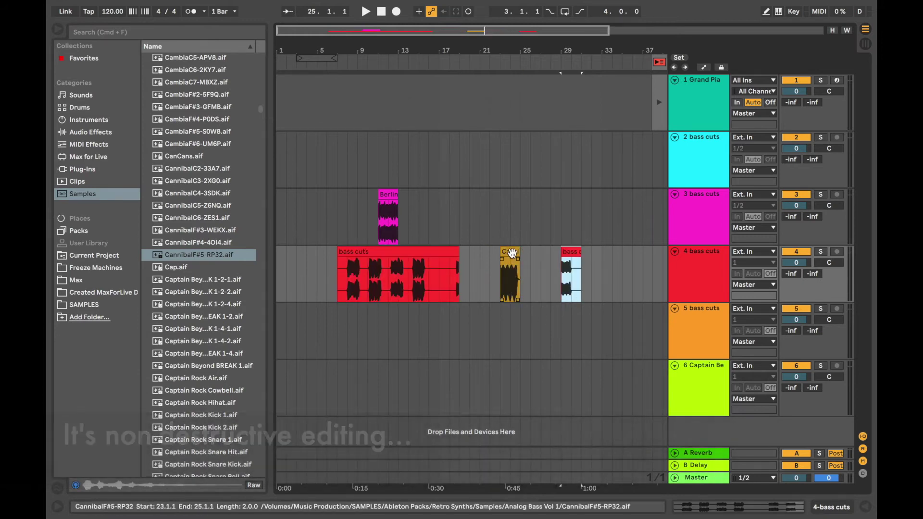
drag(513, 253, 523, 254)
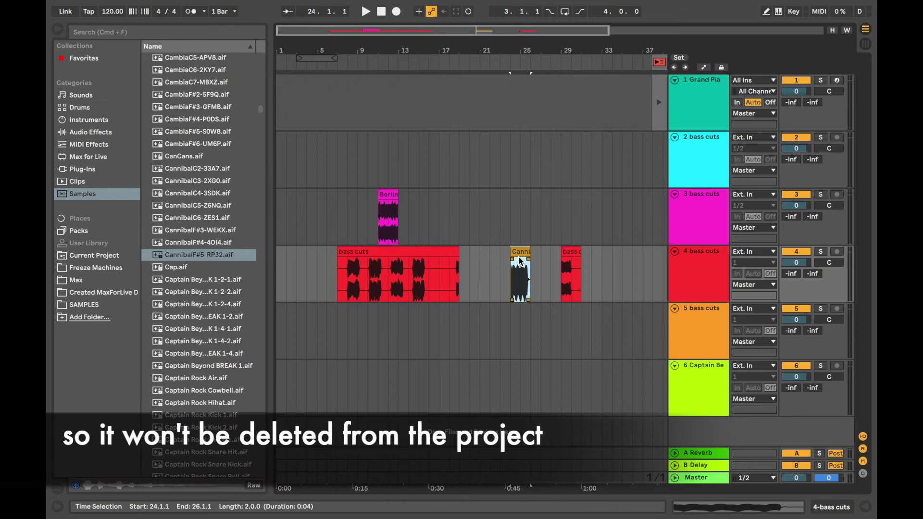
key(super+z)
key(super+z)
key(super+z)
key(super+z)
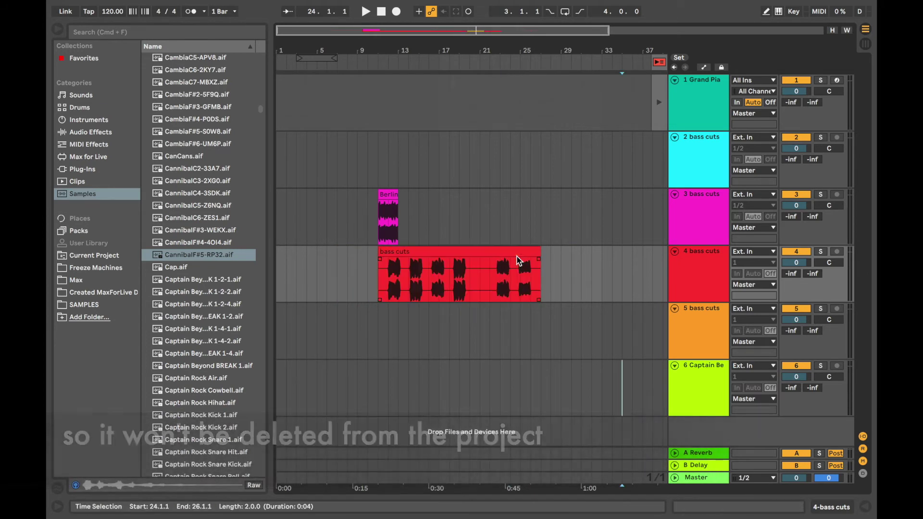
Place CannibalF#5-RP32 on track 4 right after the bass cuts clip and return to Session View
drag(183, 255, 548, 257)
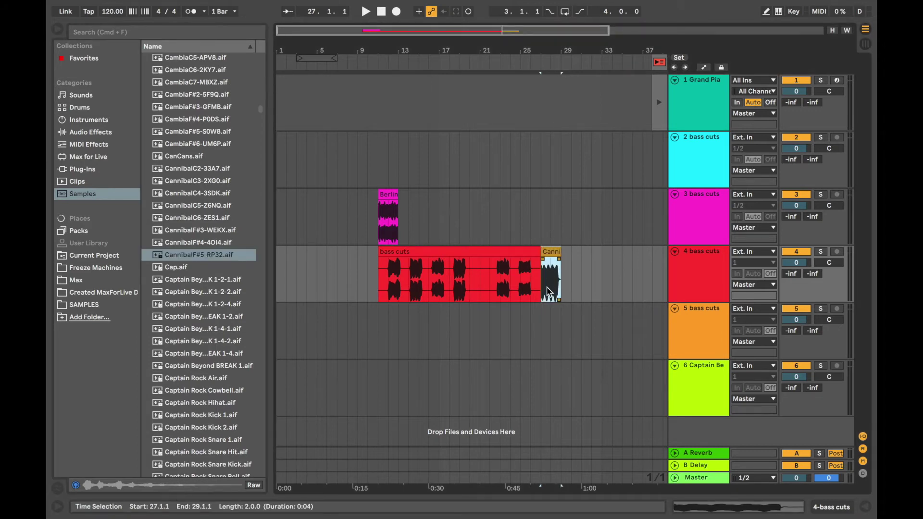
mouse_move(551, 251)
mouse_down()
mouse_move(570, 252)
mouse_move(559, 257)
mouse_up()
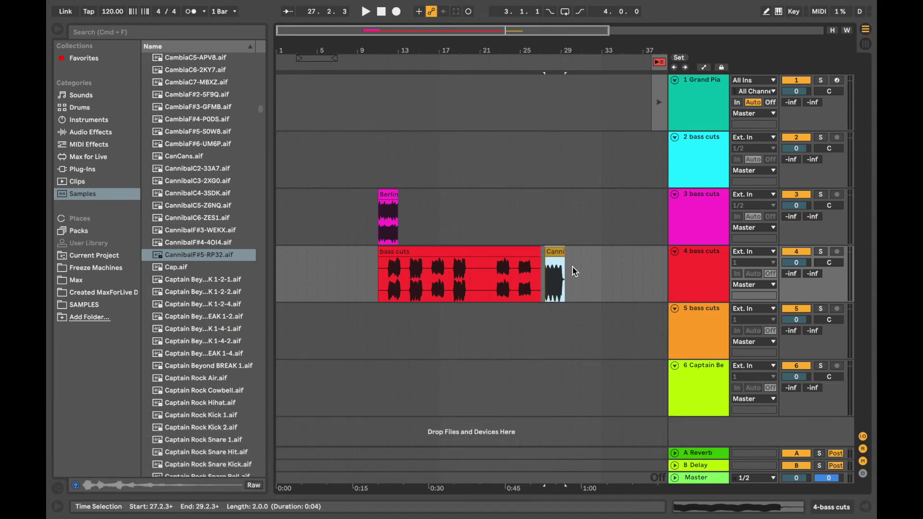
click(575, 268)
key(Tab)
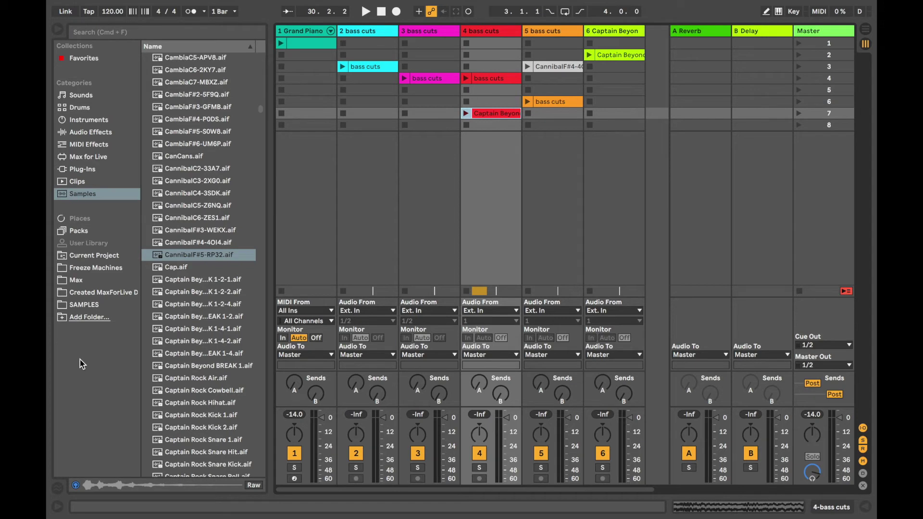
Add QnapNAS > Music Production > SAMPLES to the browser places with Add Folder
click(79, 318)
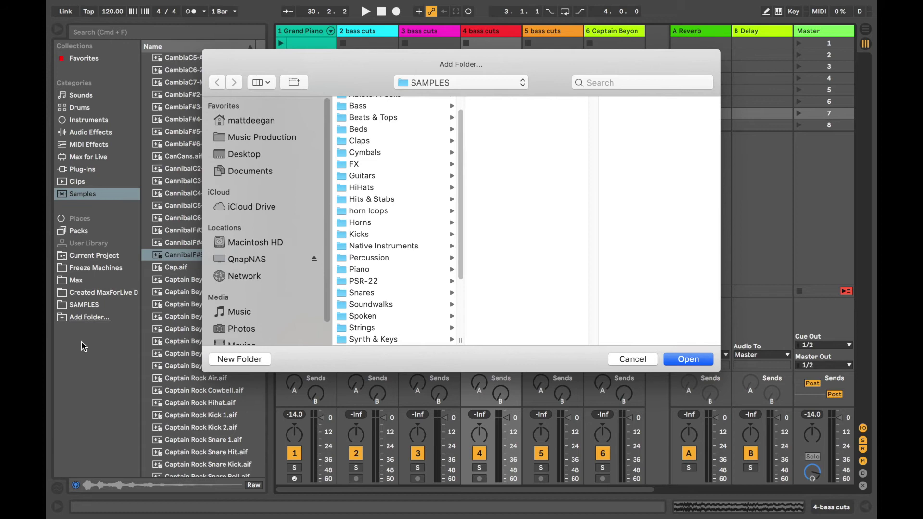
drag(351, 87, 330, 73)
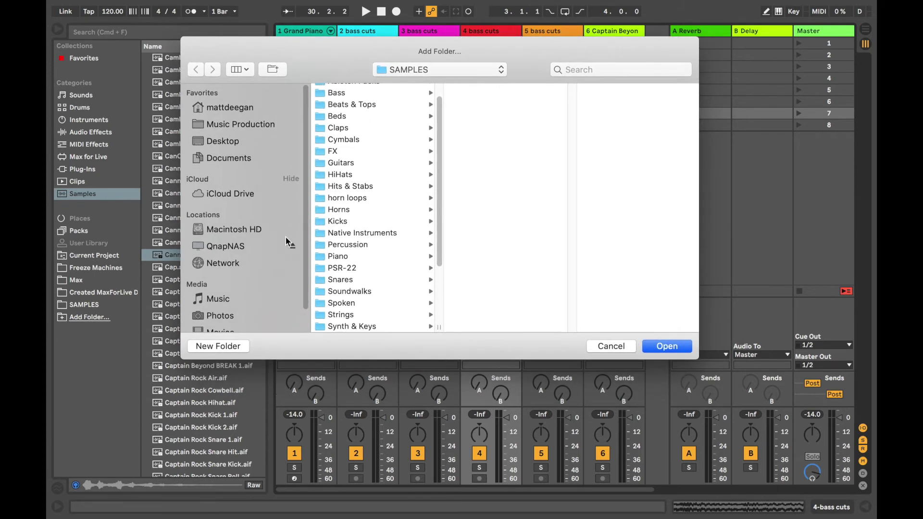
click(231, 247)
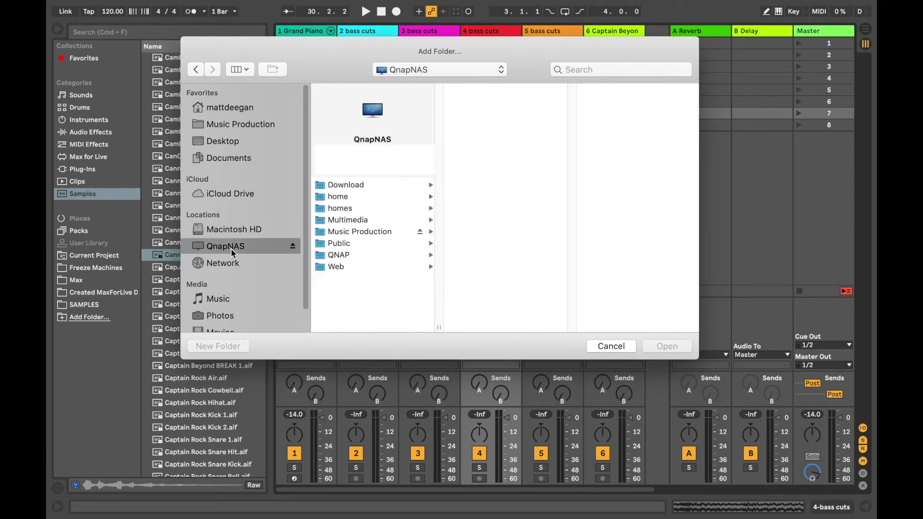
click(363, 233)
click(466, 146)
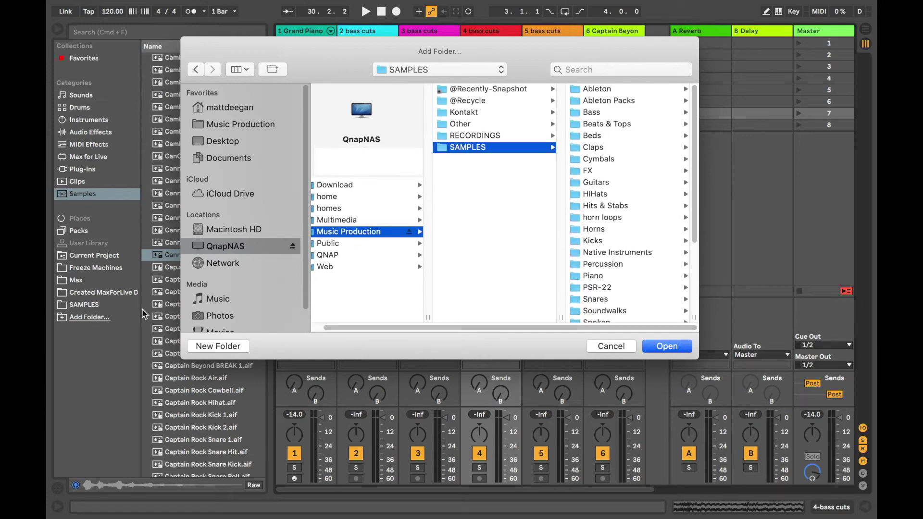
click(667, 347)
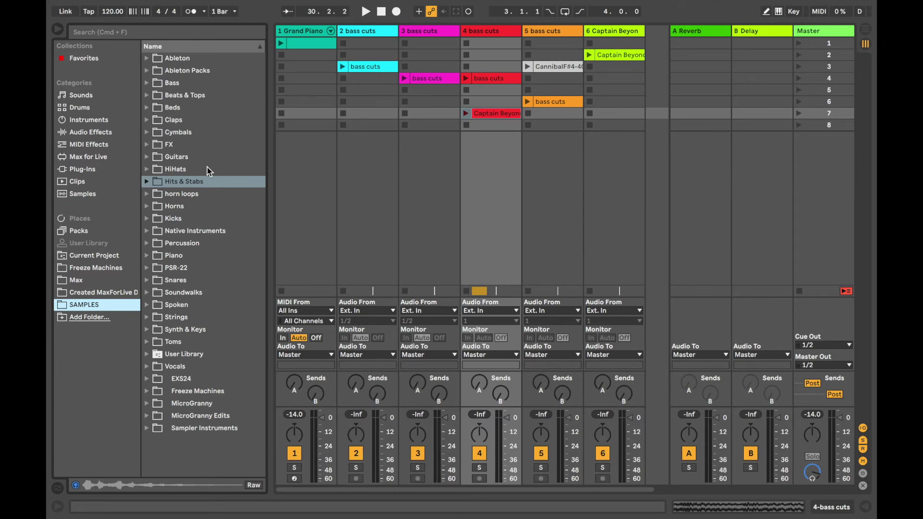
Expand Beats & Tops in SAMPLES and drop a Berlin_drlp128 loop into track 6, scene 7
click(146, 183)
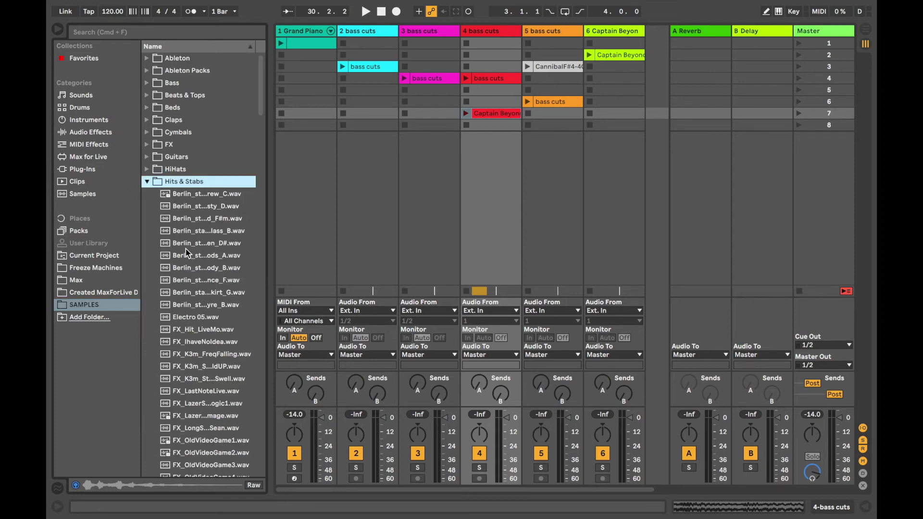
key(Left)
key(Up)
key(Up)
key(Up)
key(Up)
key(Up)
key(Up)
key(Up)
key(Right)
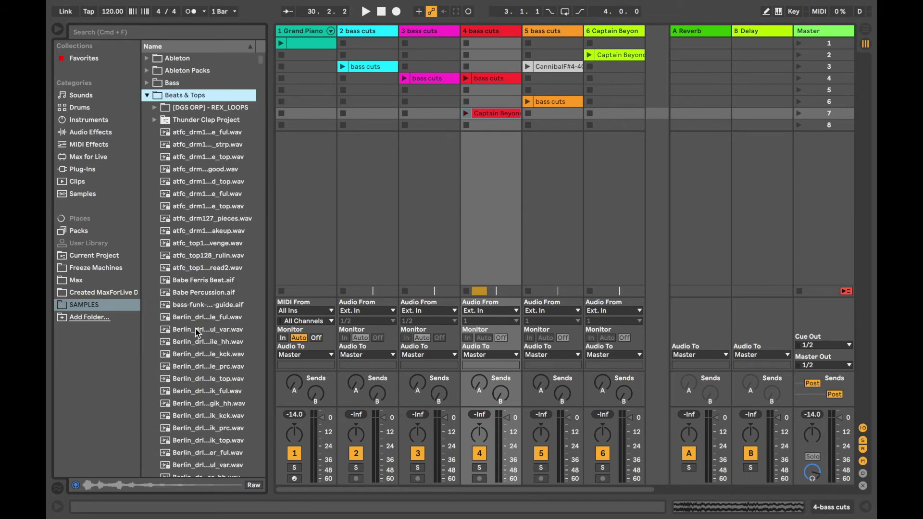
drag(184, 321, 603, 116)
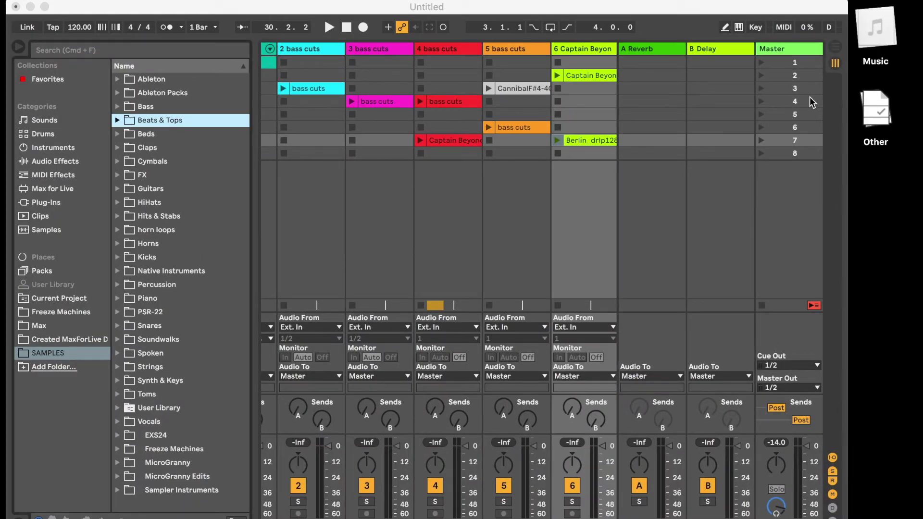
Show Get Info for Berlin_drlp128_azile_hh.wav.asd from the Dock stack and enlarge the Info window
click(878, 119)
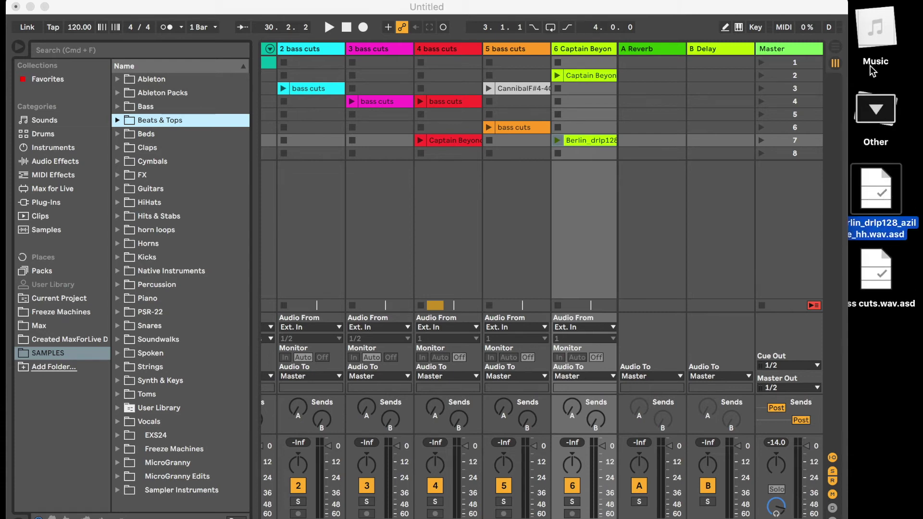
right_click(868, 180)
click(660, 247)
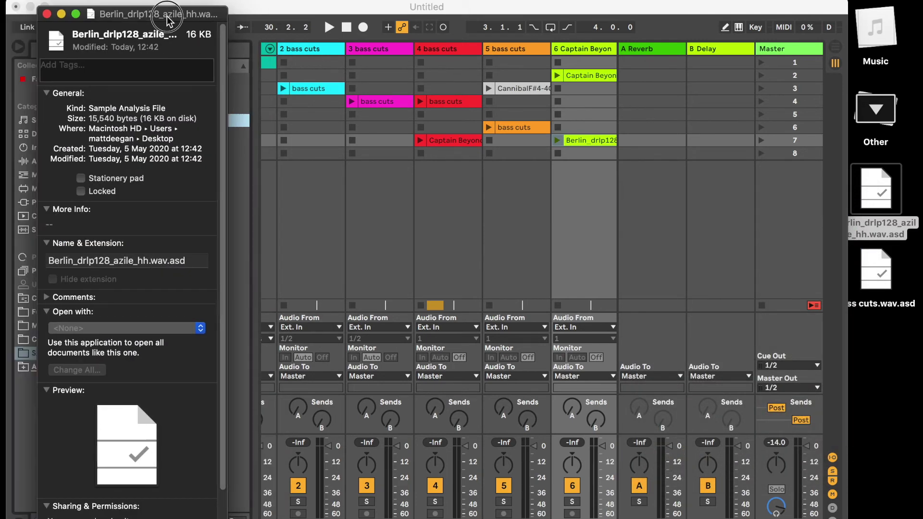
drag(124, 18, 385, 14)
double_click(447, 10)
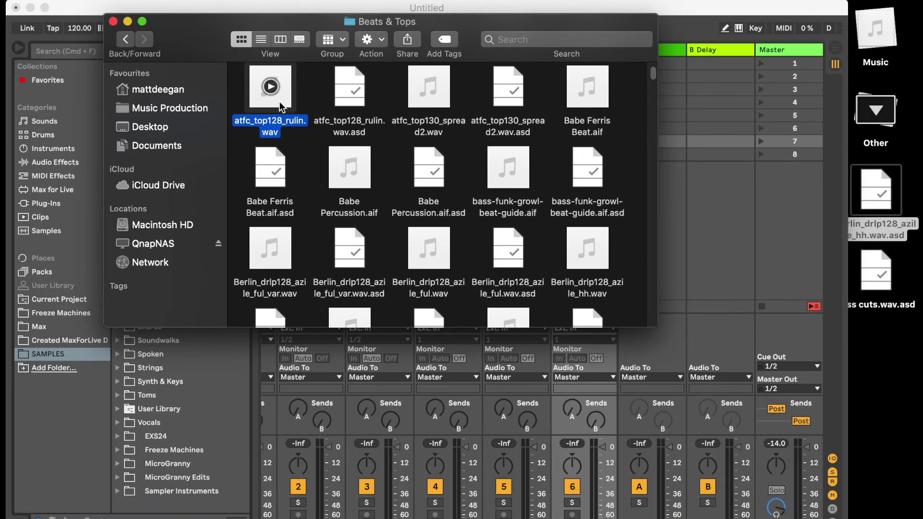
Select atfc_top128_rulin.wav.asd beside its .wav file in the Beats & Tops folder
click(343, 104)
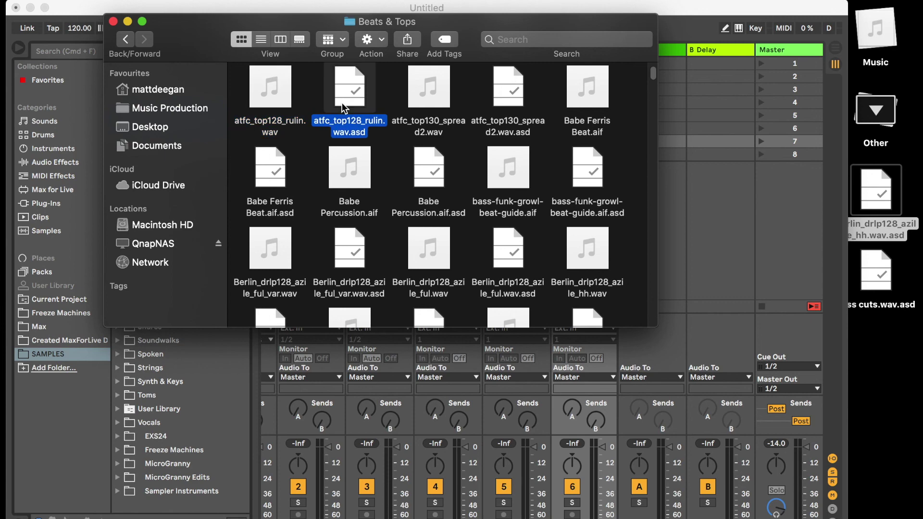